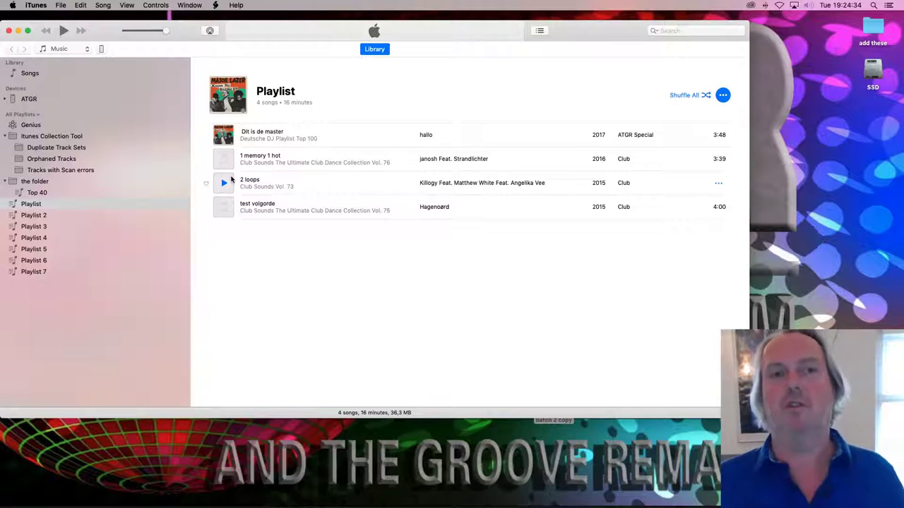
- Quit iTunes and open the Music folder in a new Finder window
key(super+q)
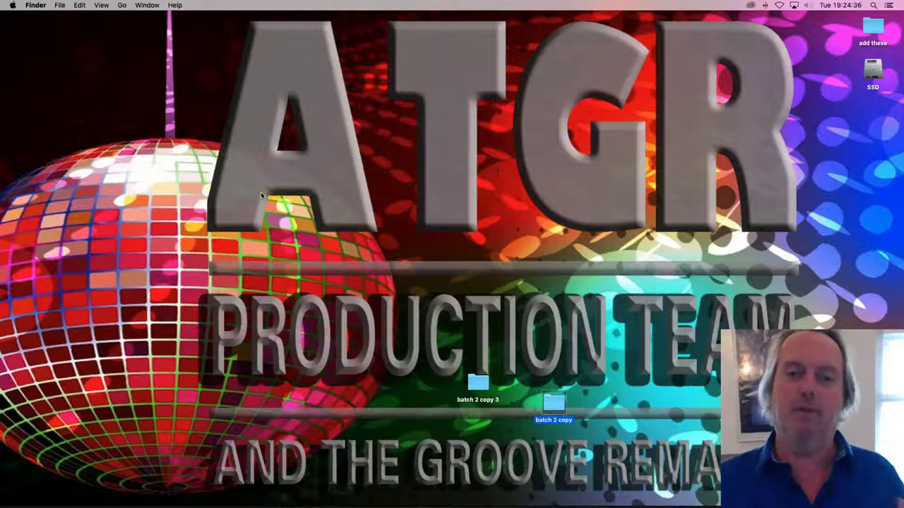
click(261, 196)
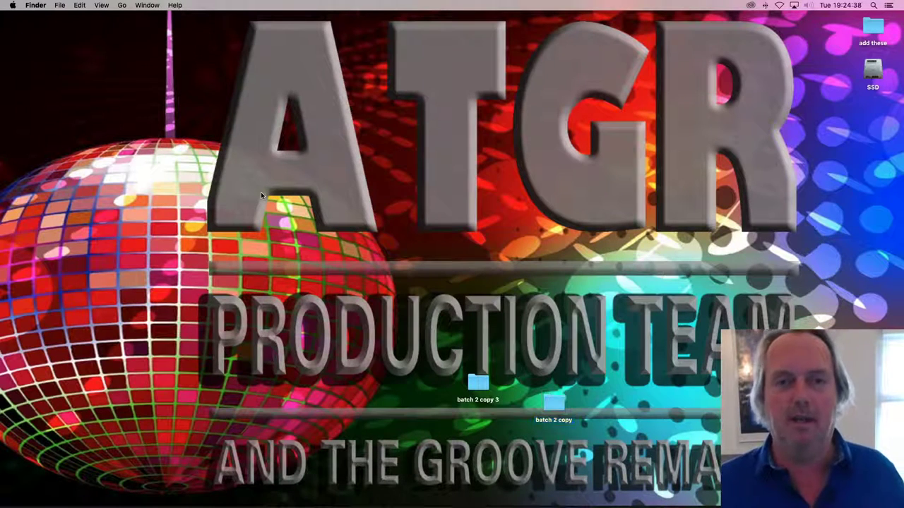
key(super+n)
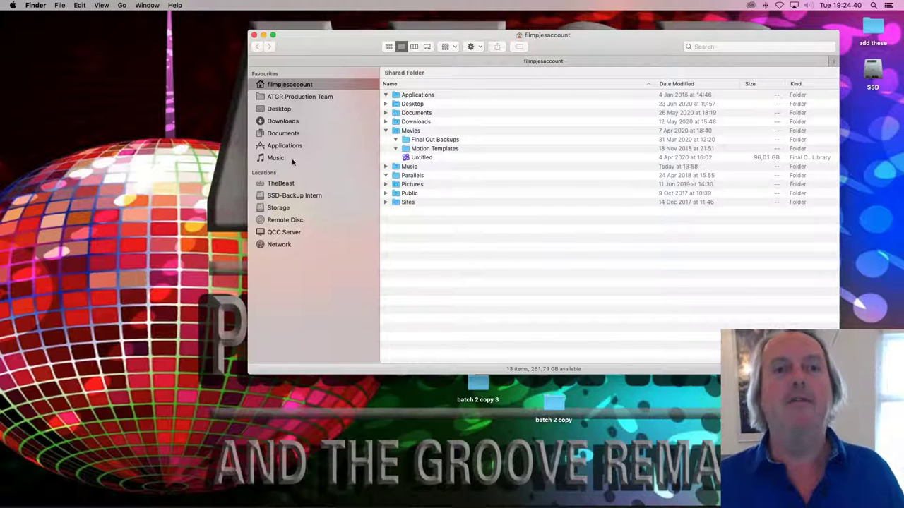
click(282, 159)
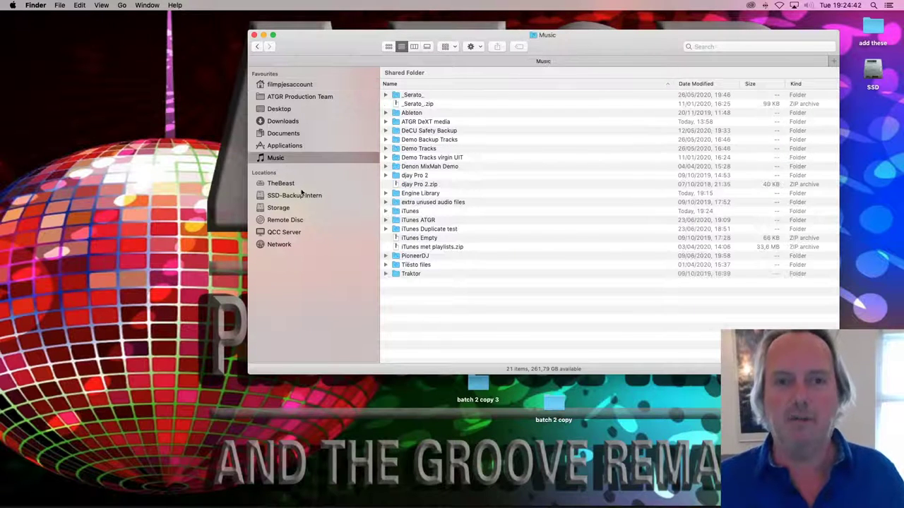
- Move the iTunes folder to the trash and empty the trash
click(432, 212)
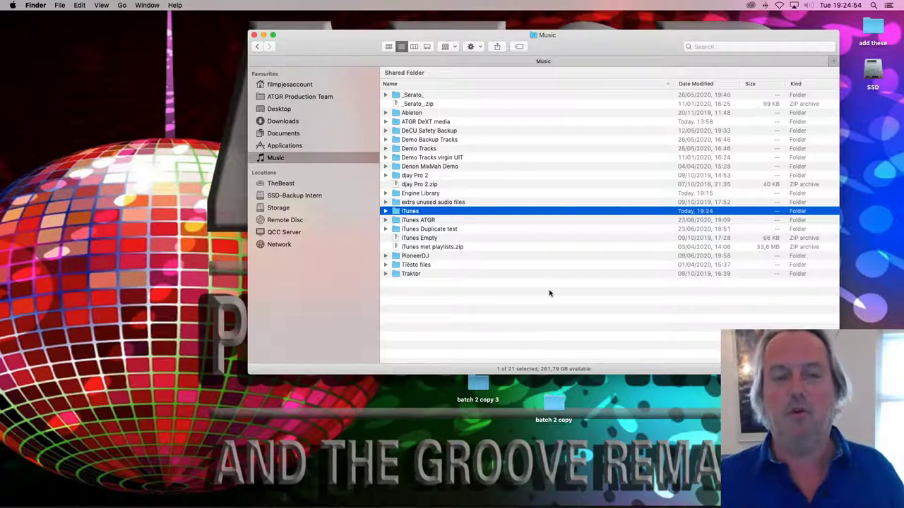
key(super+BackSpace)
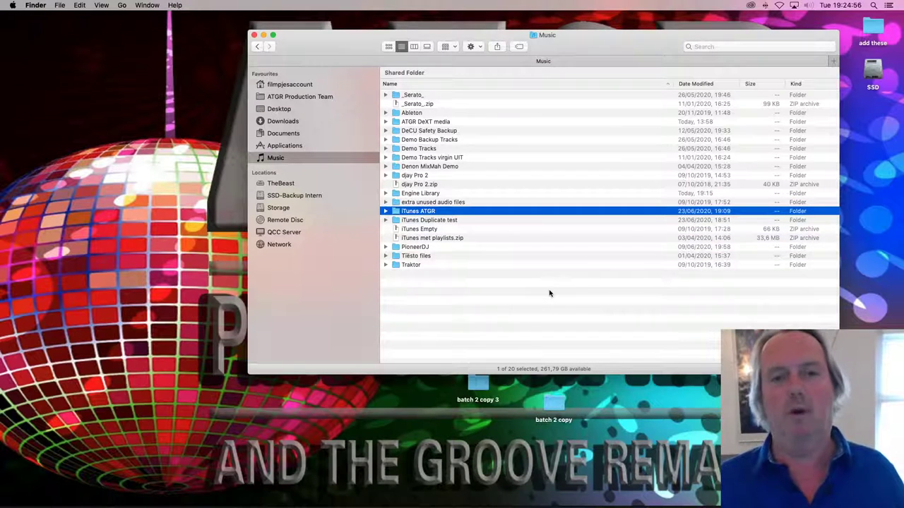
click(36, 5)
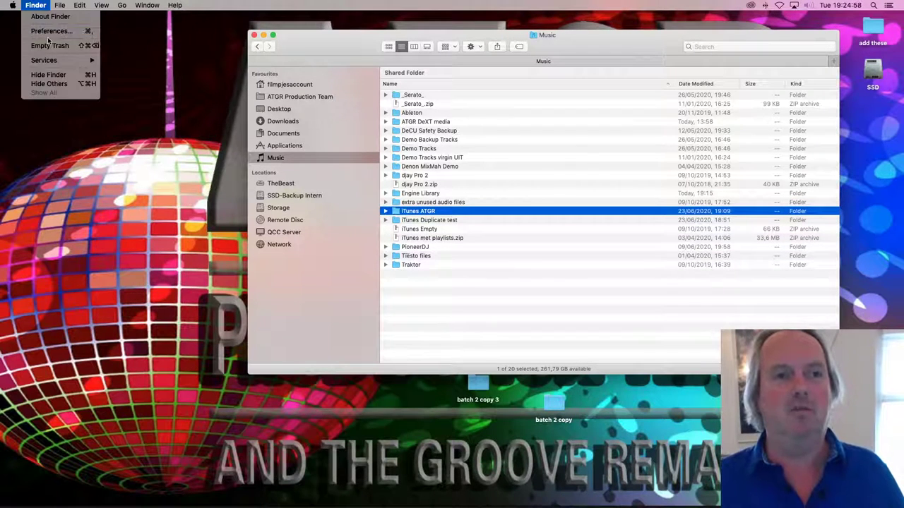
click(47, 46)
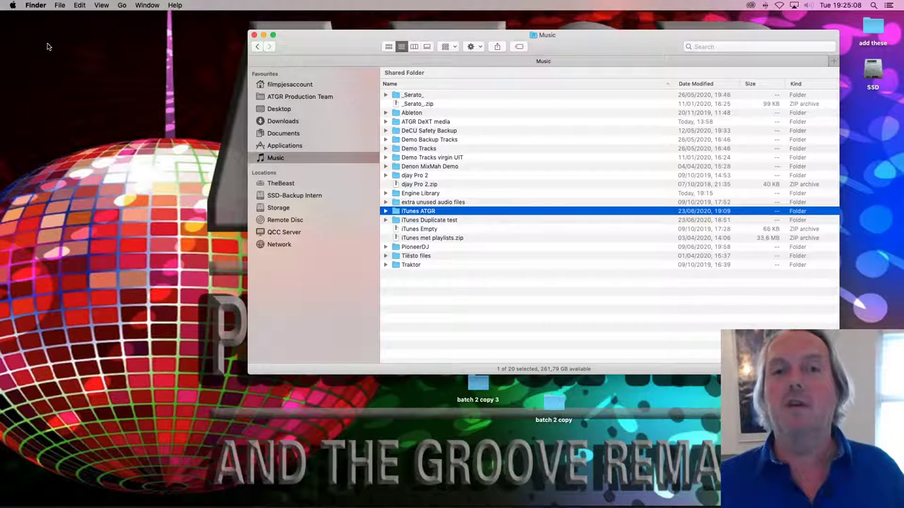
- Extract the iTunes Empty archive, launch iTunes with the restored library and collapse the ATGR device
click(431, 229)
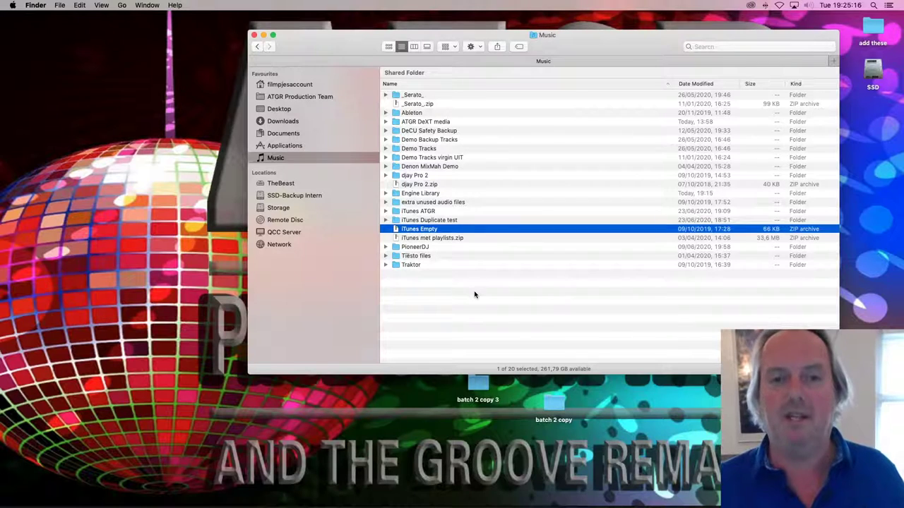
double_click(426, 231)
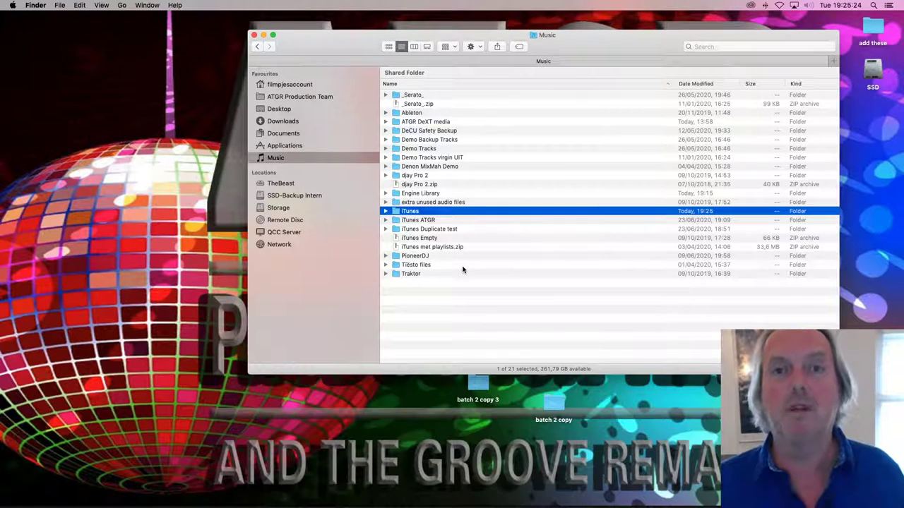
mouse_move(399, 506)
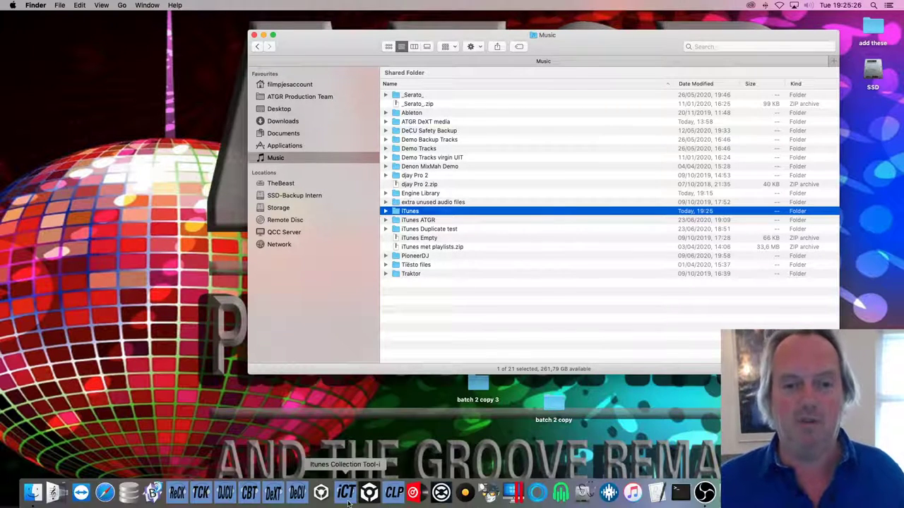
click(632, 492)
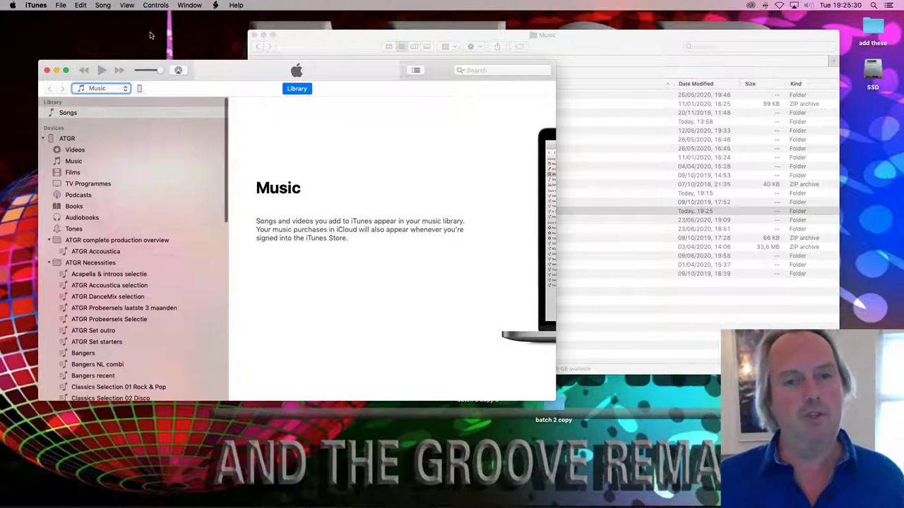
click(43, 138)
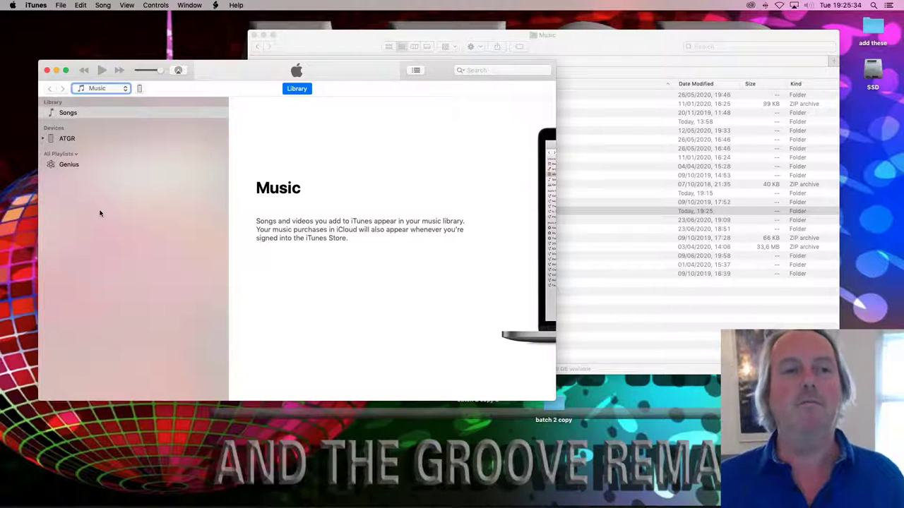
- Check the media folder and file handling options in iTunes' Advanced preferences, accept them and quit iTunes
click(47, 6)
click(48, 31)
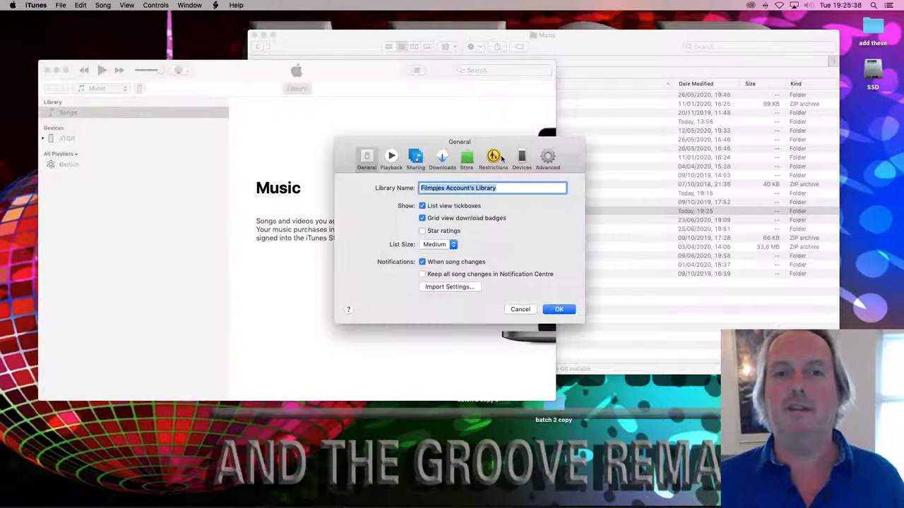
click(548, 161)
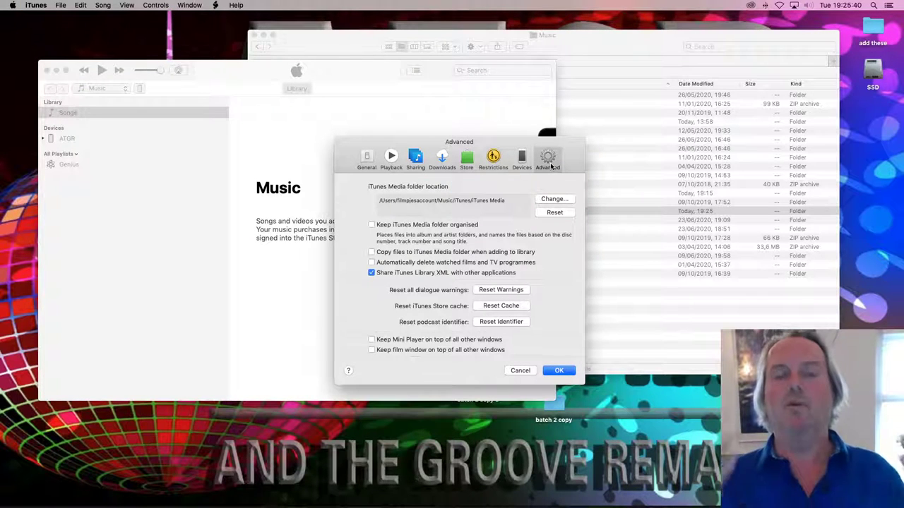
key(Return)
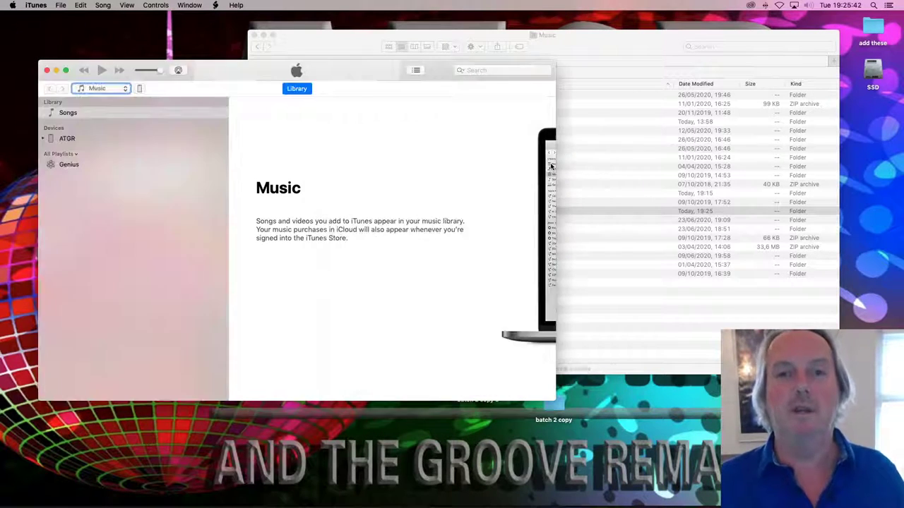
key(super+q)
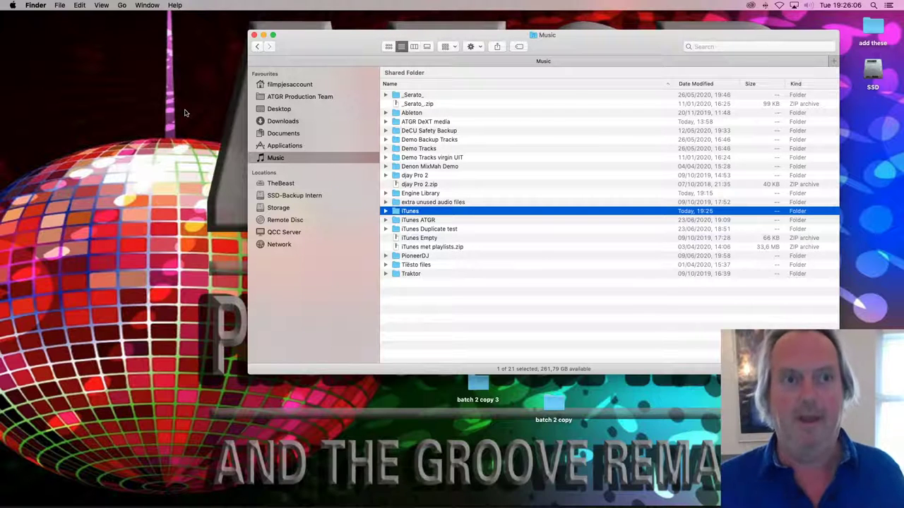
- Open the account's hidden Library folder in Finder
click(123, 5)
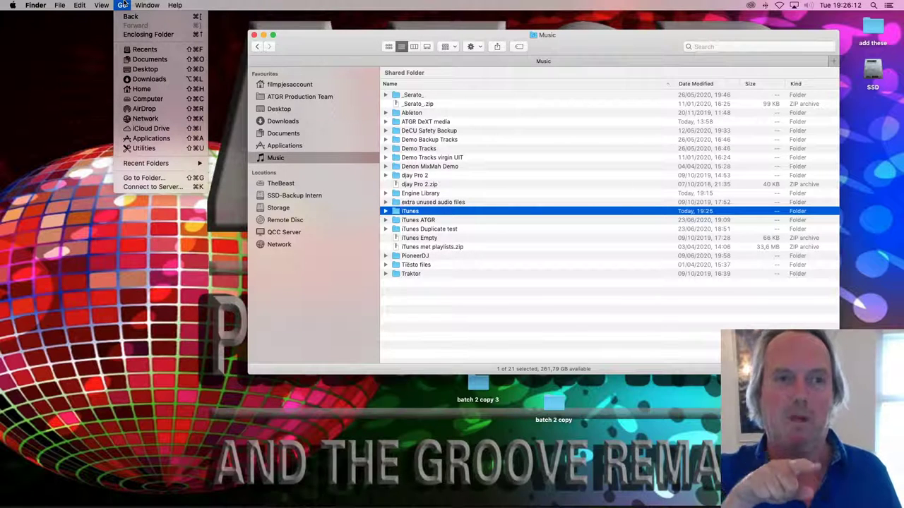
key(alt)
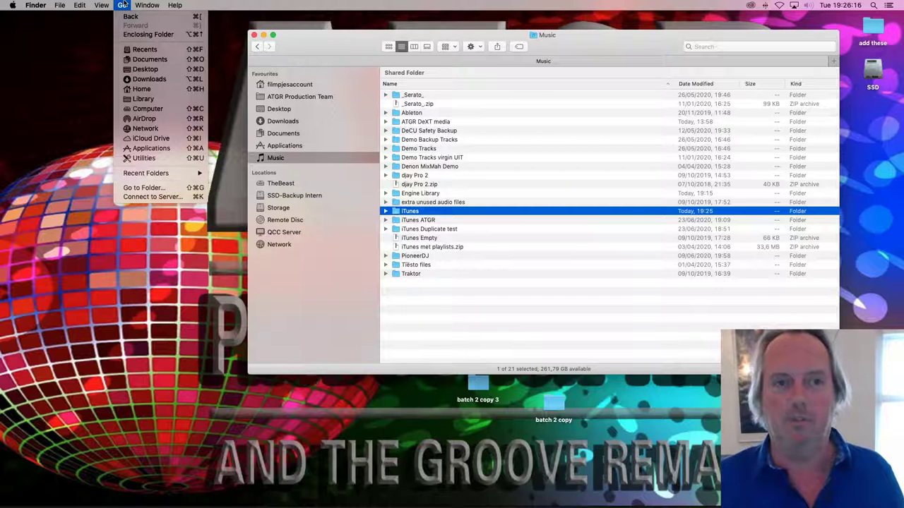
click(141, 99)
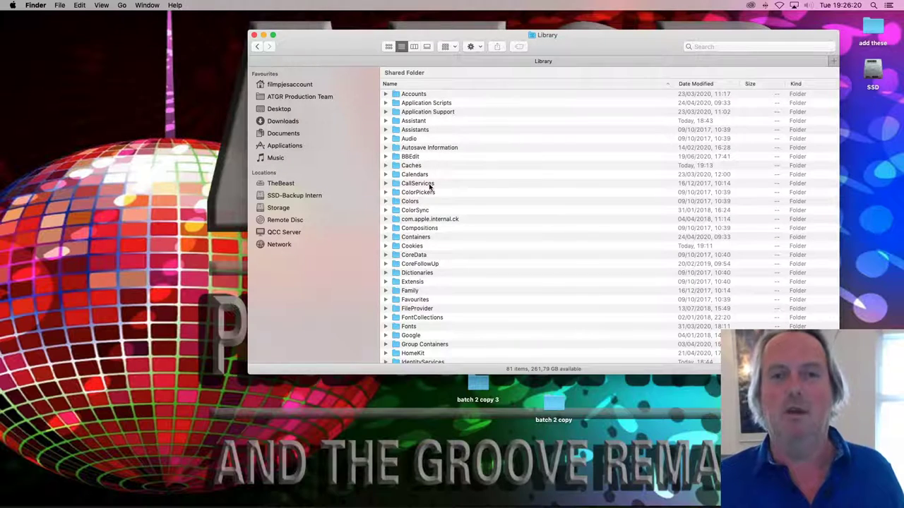
- Move the Pioneer folder in the Library to the trash and empty the trash
text(pio)
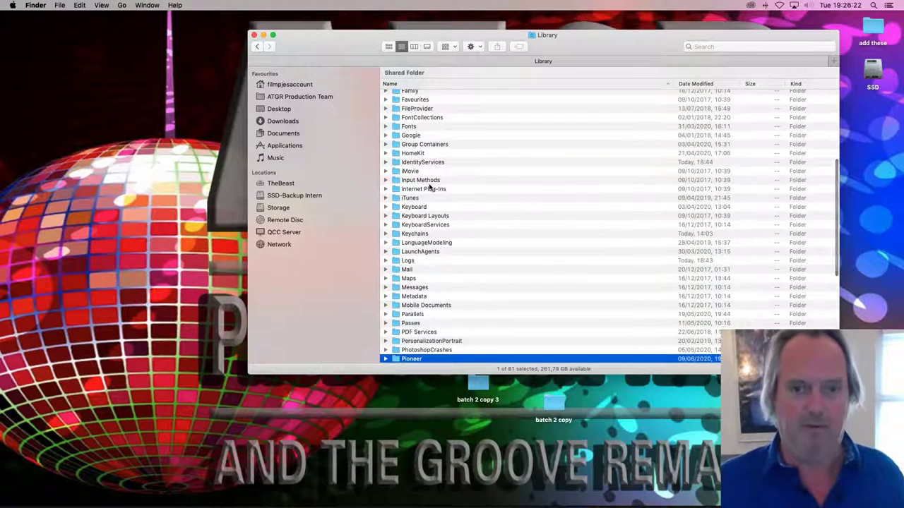
key(Right)
scroll(452, 188, down, 5)
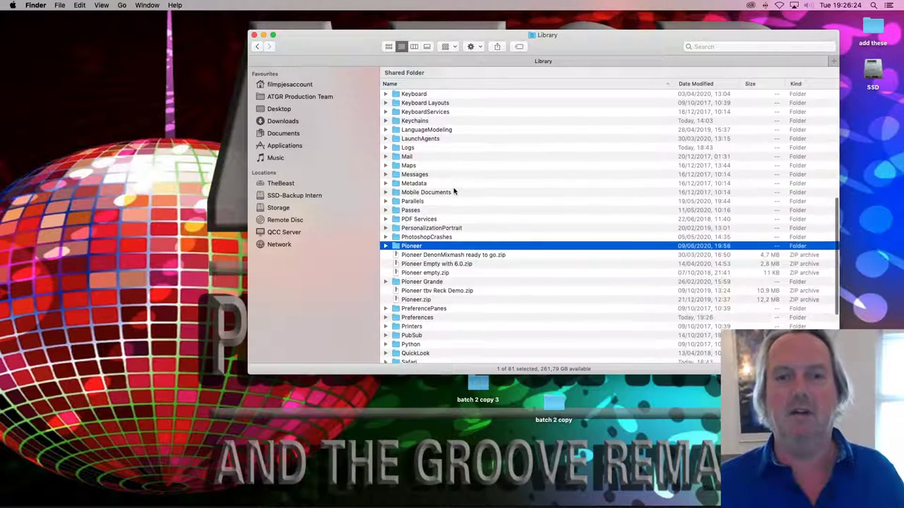
scroll(466, 196, down, 2)
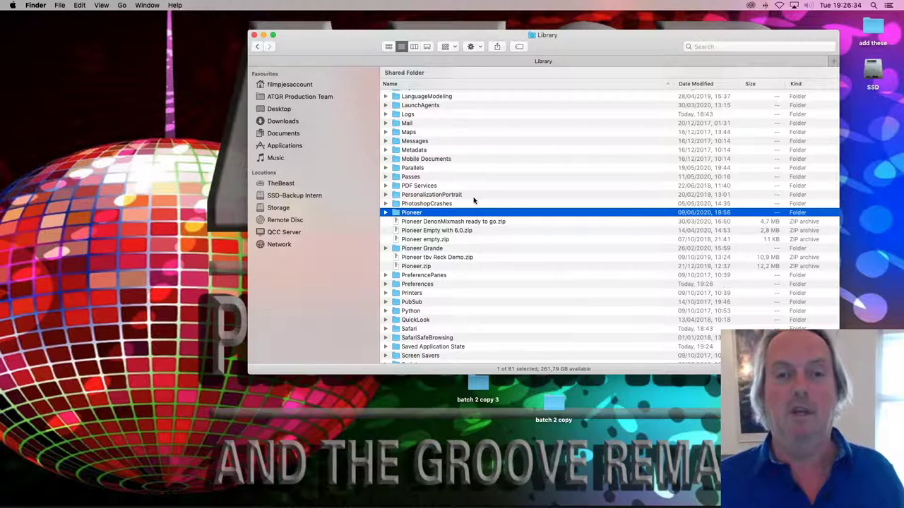
key(super+BackSpace)
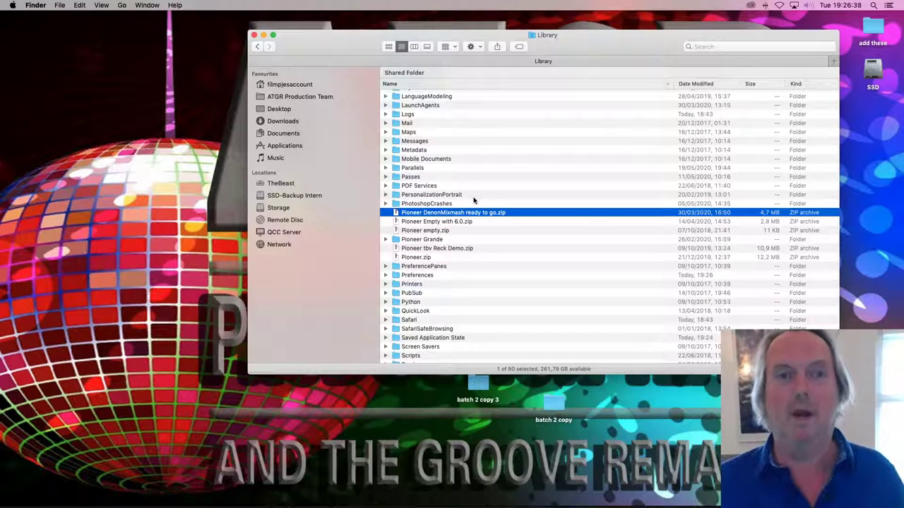
click(35, 5)
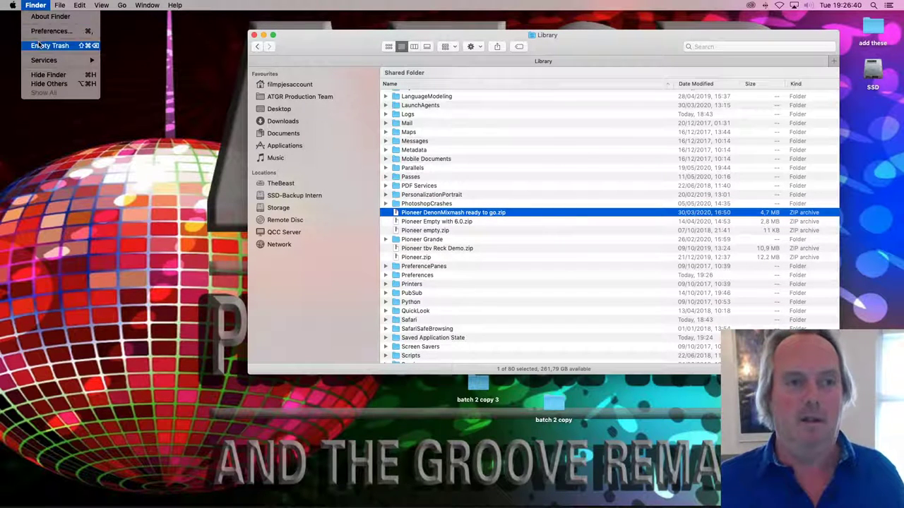
click(40, 45)
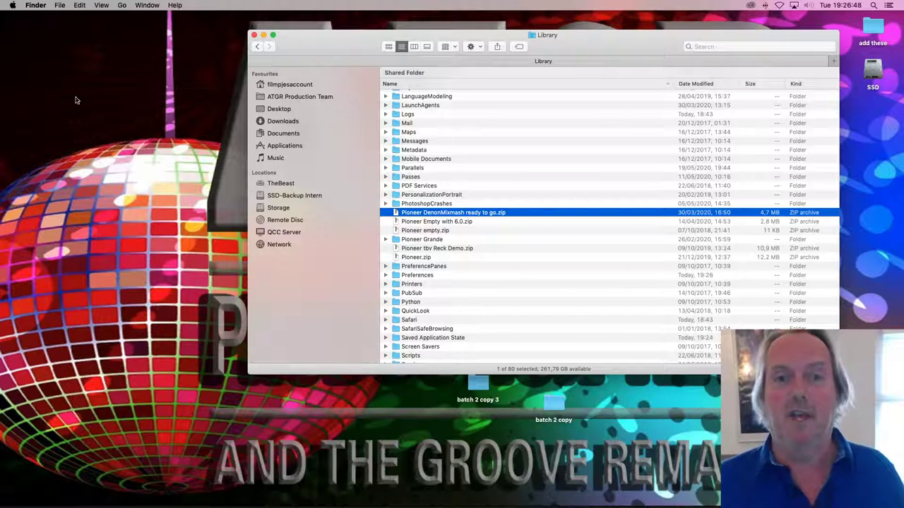
- Extract Pioneer empty.zip and move the extracted Pioneer folder to the trash
click(430, 230)
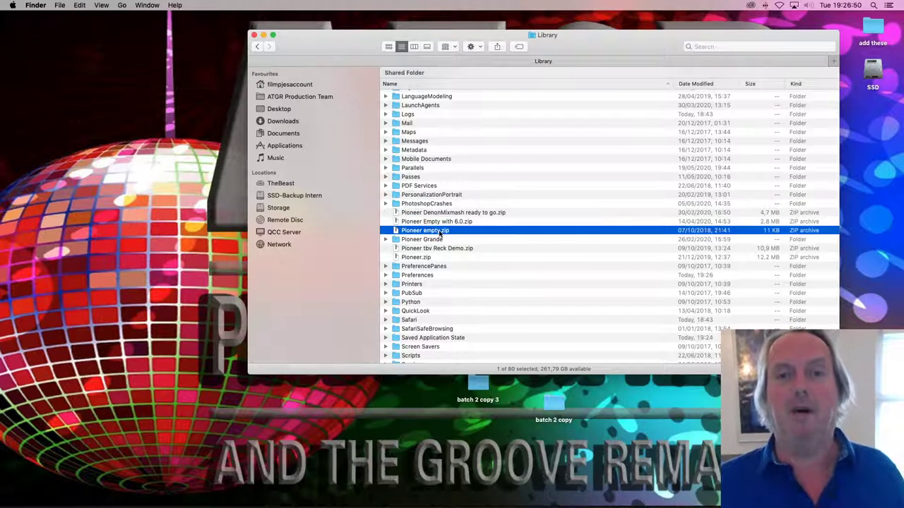
key(super+o)
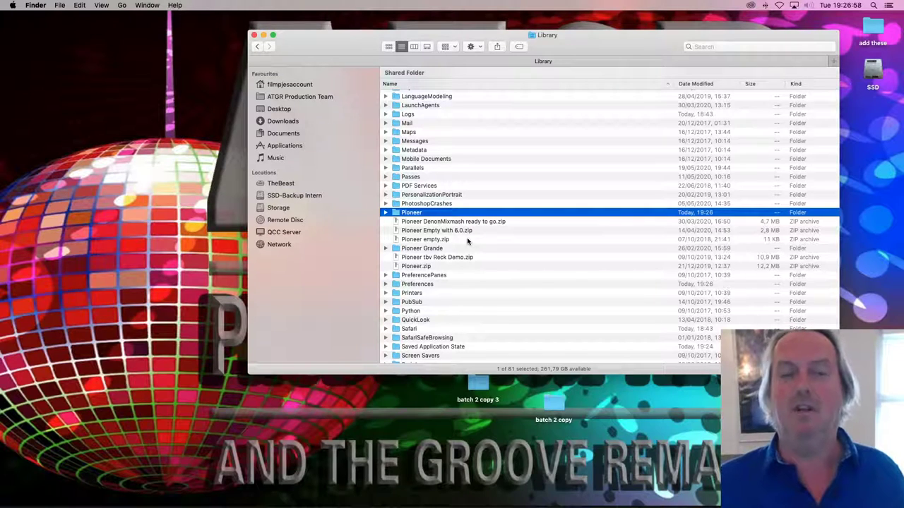
key(super+BackSpace)
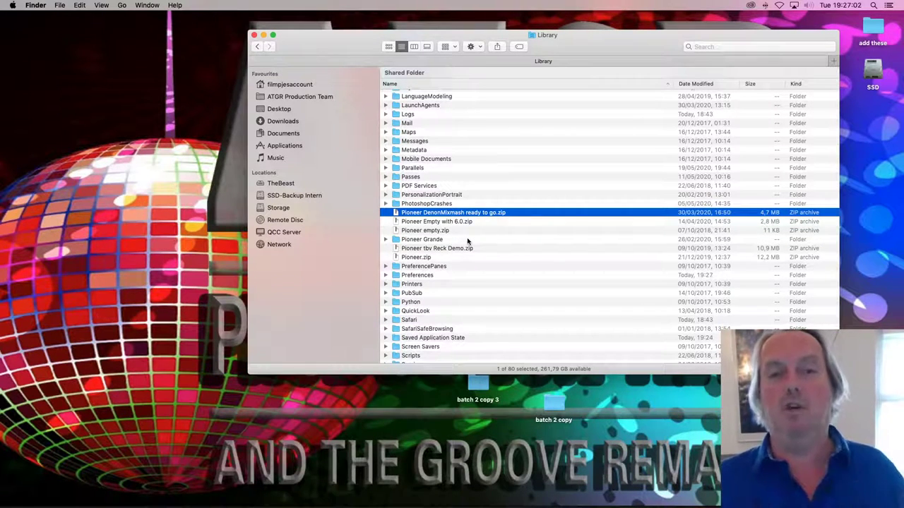
- Launch rekordbox to generate a fresh Pioneer folder and cancel the account setup
mouse_move(452, 503)
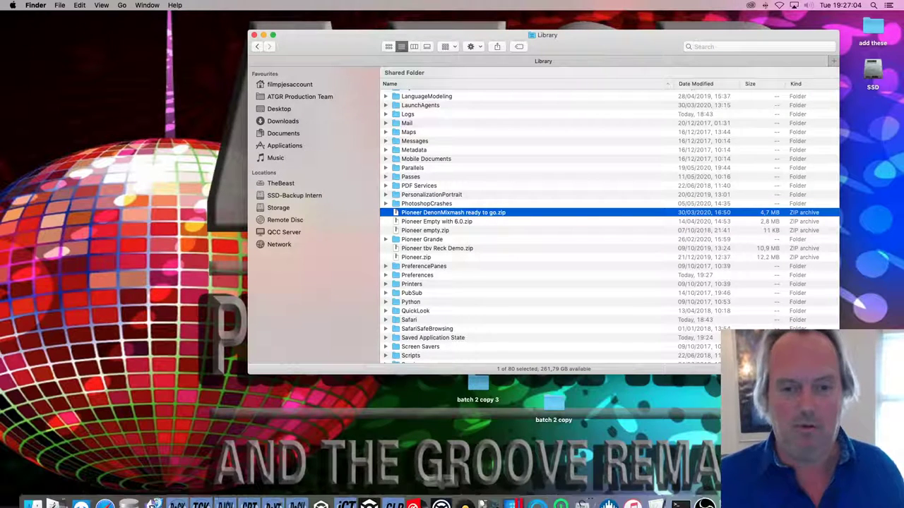
click(319, 494)
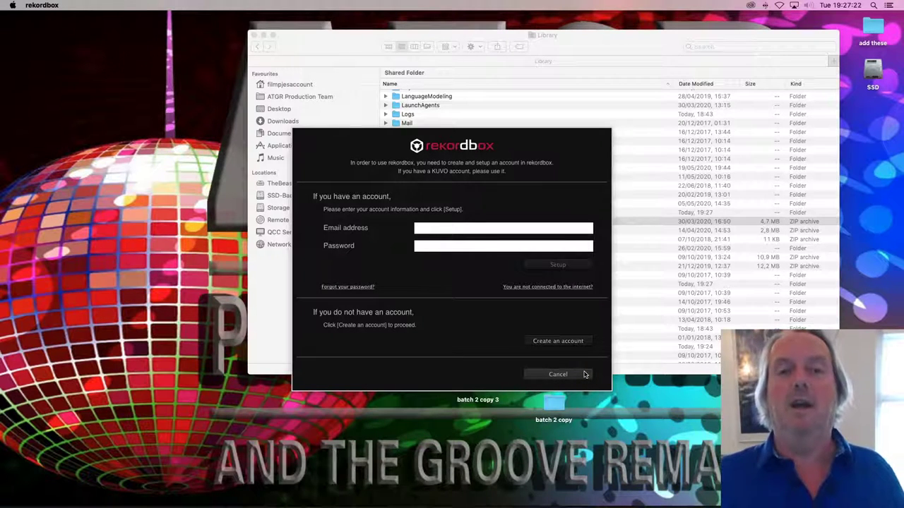
click(558, 374)
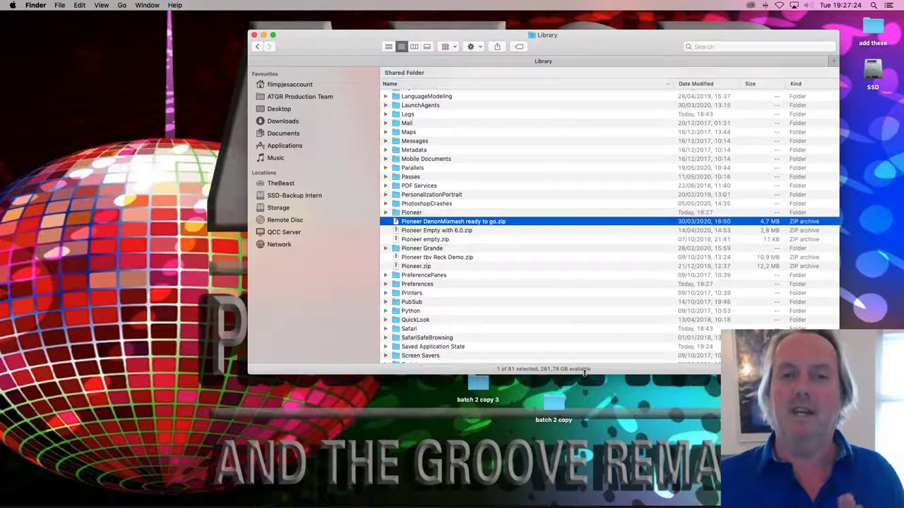
- Compress the newly generated Pioneer folder into a ZIP archive
click(411, 213)
right_click(413, 213)
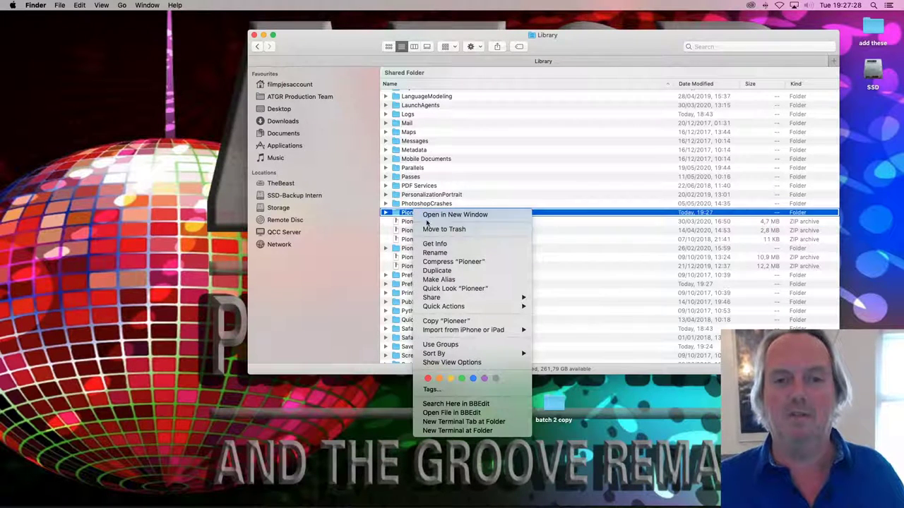
click(485, 262)
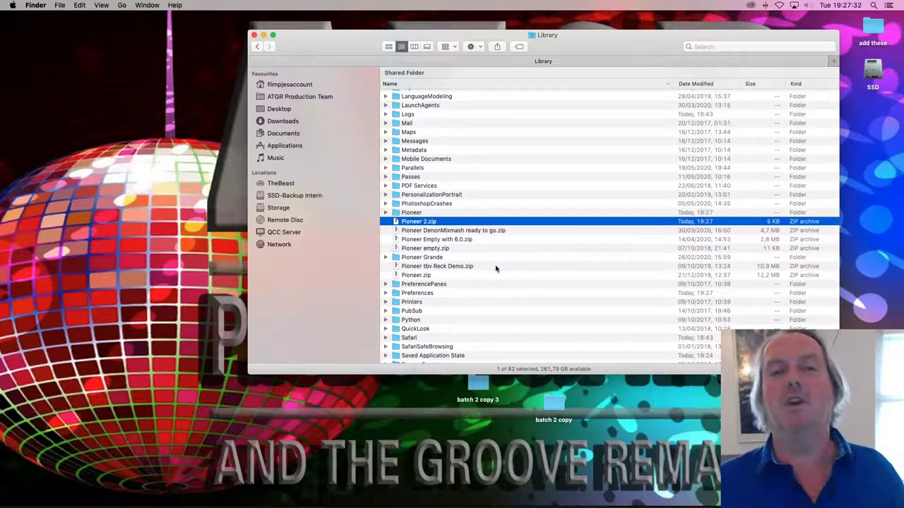
- Rename the newly created Pioneer 2.zip archive as Pioneer test during stream.zip
key(Return)
key(Right)
key(BackSpace)
text(test during)
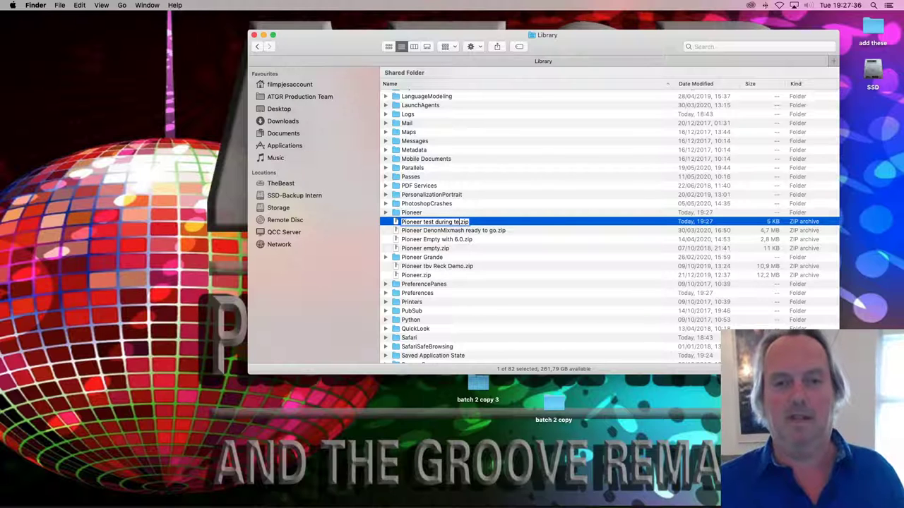
text( stream)
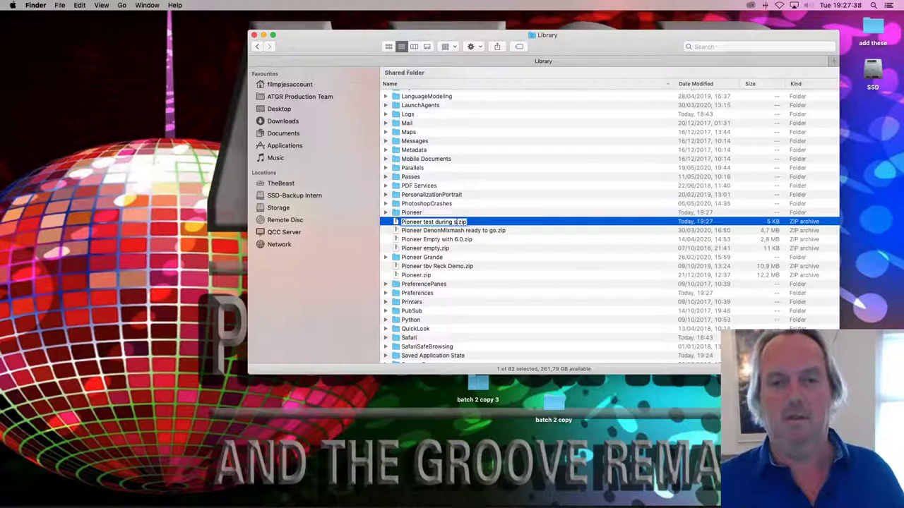
key(Return)
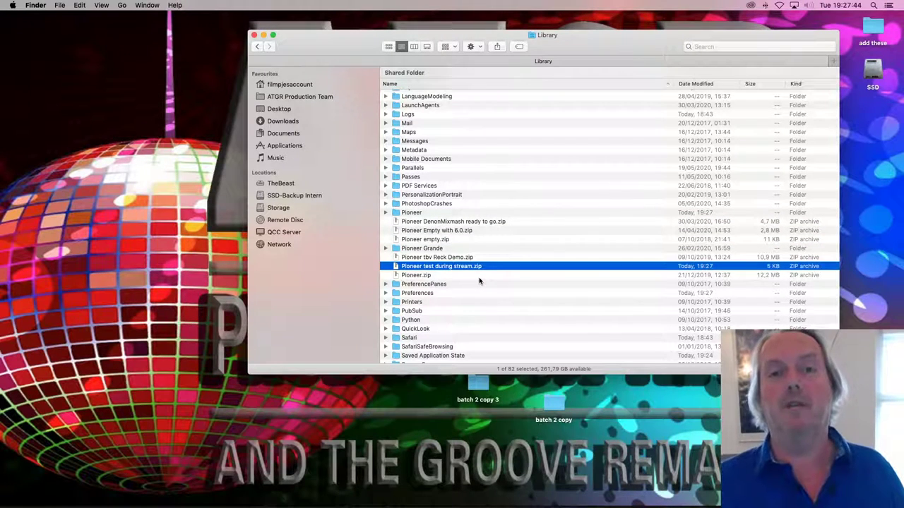
- Move Pioneer test during stream.zip and the Pioneer folder to the trash, and restore the Pioneer folder
key(super+BackSpace)
click(413, 215)
key(super+BackSpace)
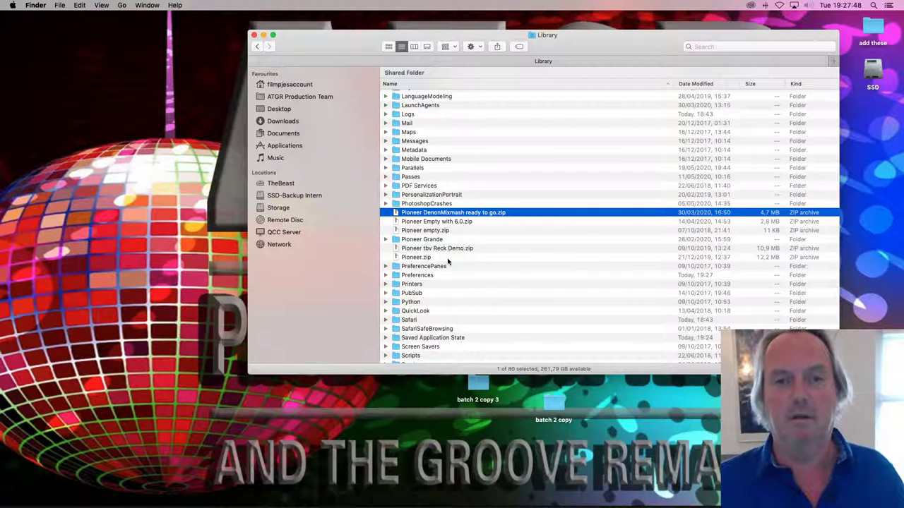
key(super+z)
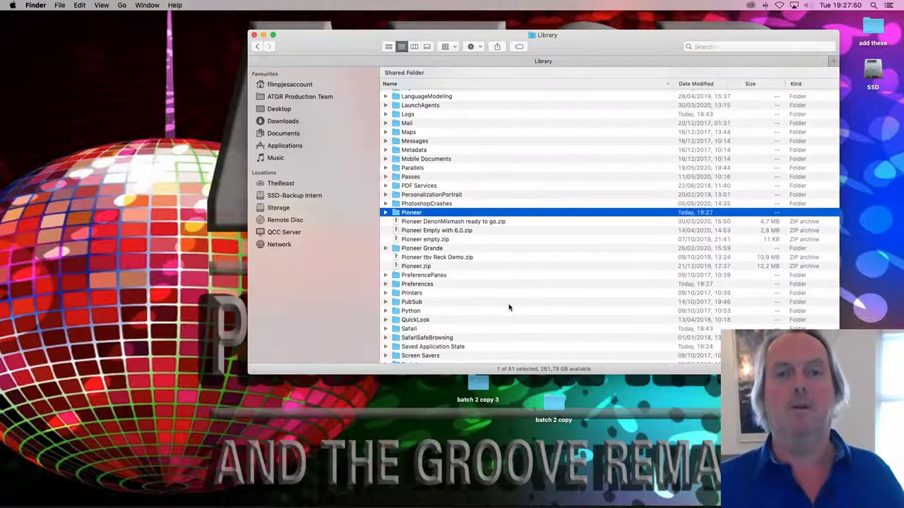
- Launch rekordbox with the restored Pioneer folder, dismiss the update offer, check the collection and quit rekordbox
mouse_move(393, 503)
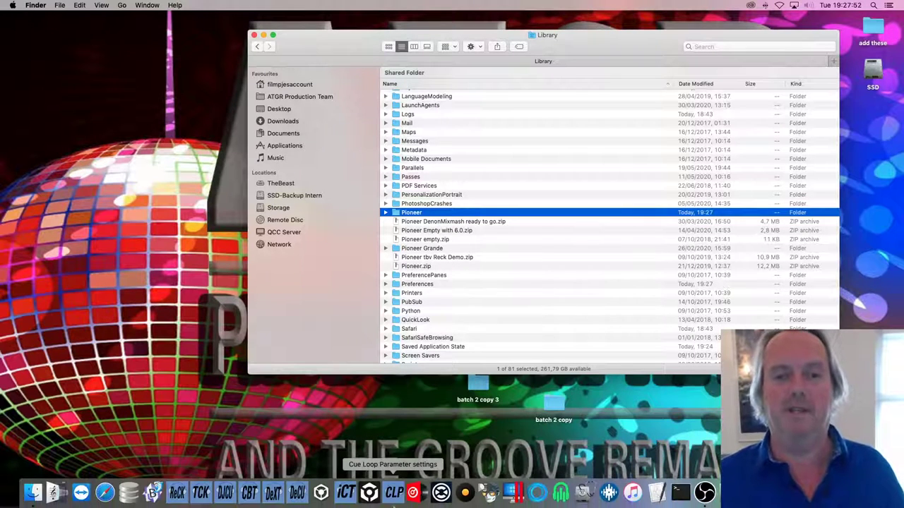
click(319, 498)
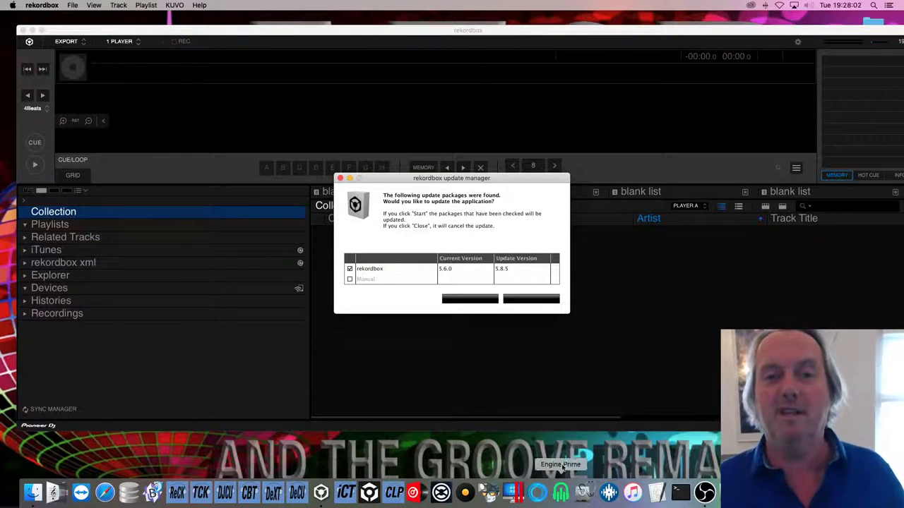
click(544, 301)
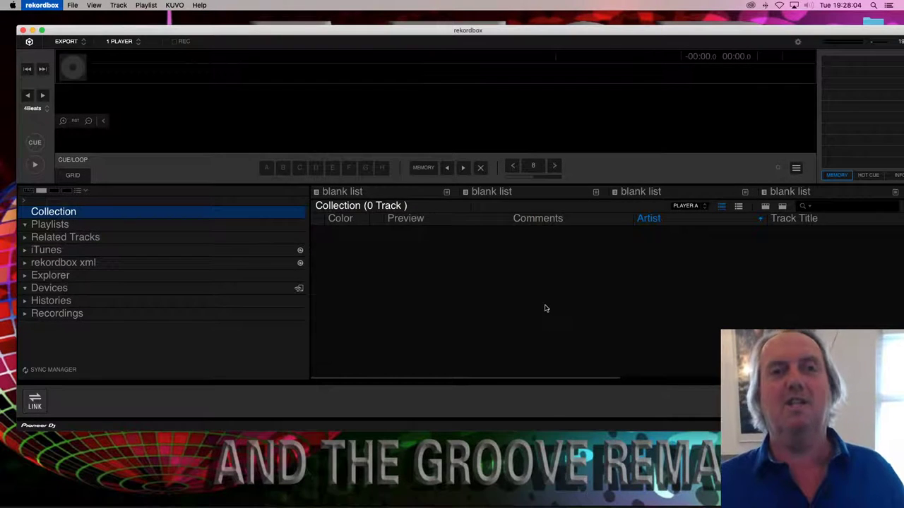
key(super+q)
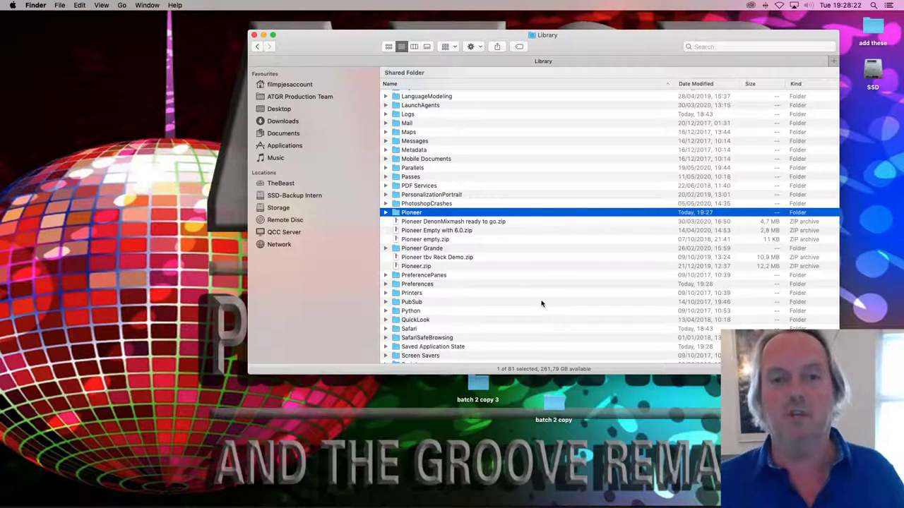
- Try to rename the Pioneer Grande folder as Pioneer while the existing Pioneer folder is still in the Library
click(439, 249)
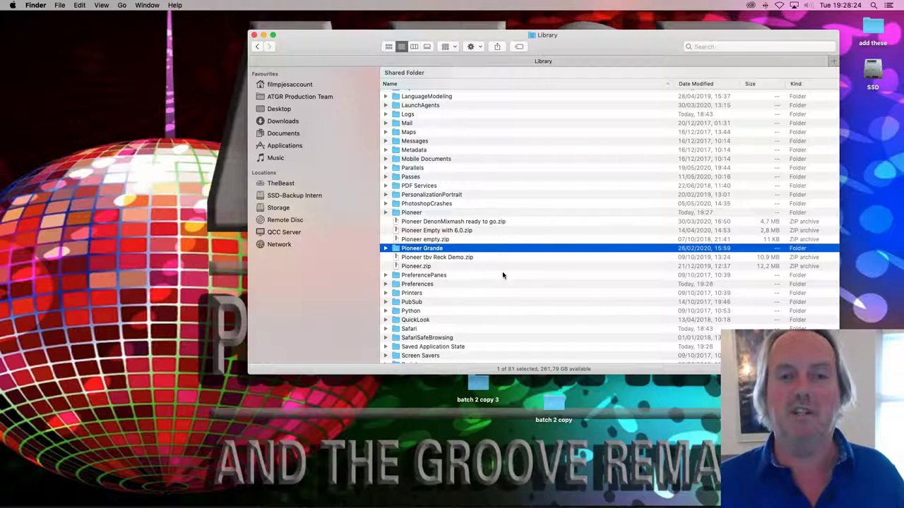
key(Return)
key(BackSpace)
key(BackSpace)
key(BackSpace)
key(BackSpace)
key(BackSpace)
key(BackSpace)
key(BackSpace)
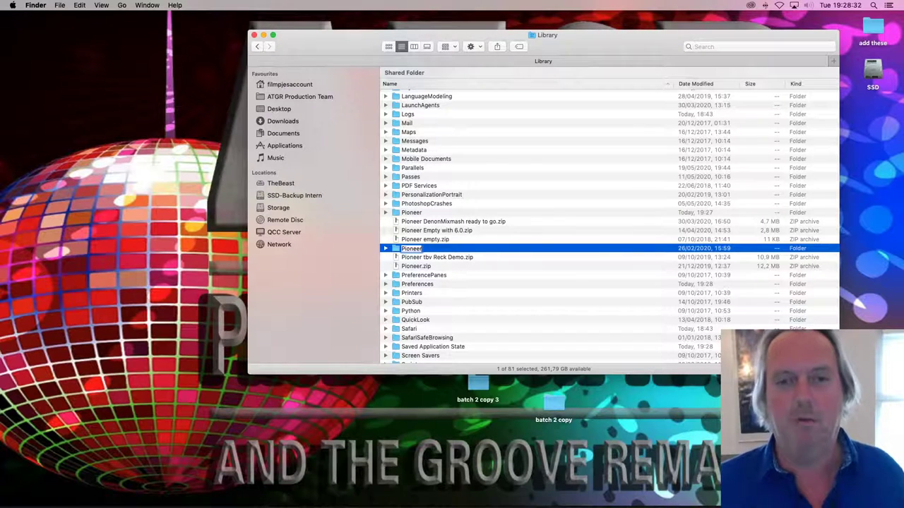
key(Return)
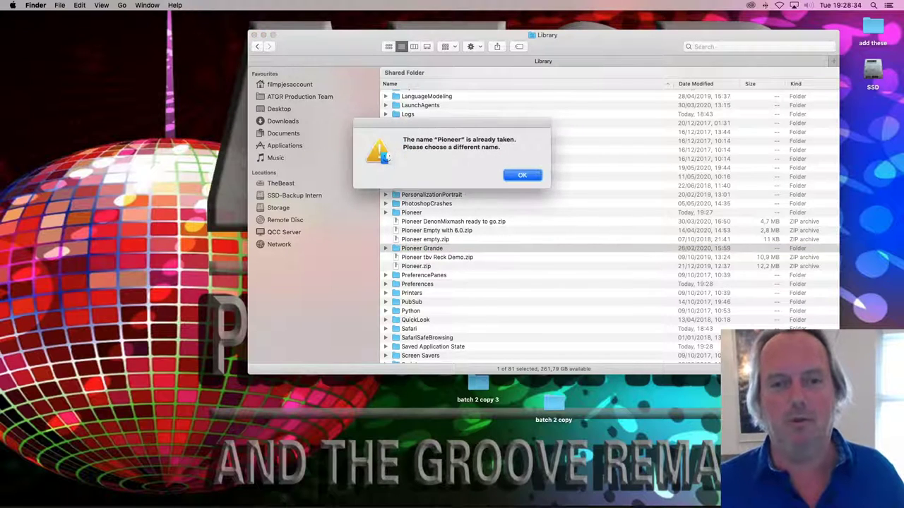
key(Return)
- Move the existing Pioneer folder to the trash and rename the Pioneer Grande folder as Pioneer
click(413, 213)
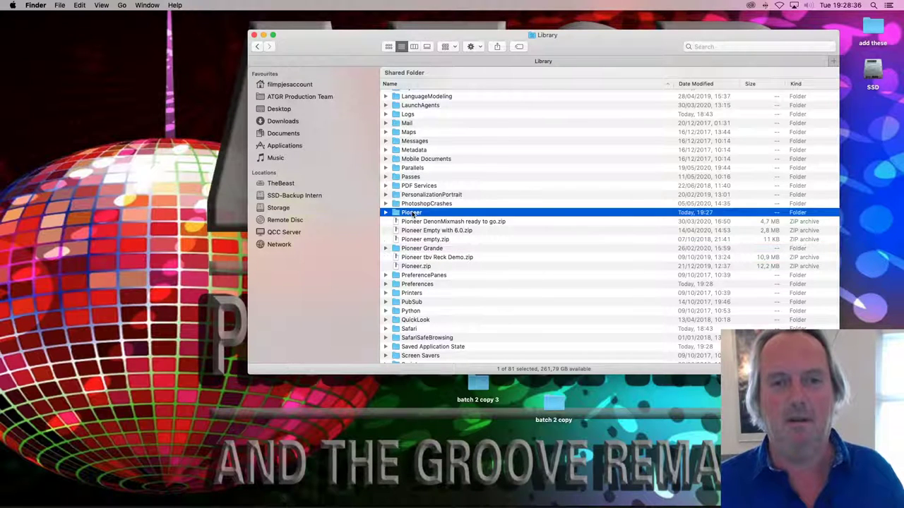
key(super+BackSpace)
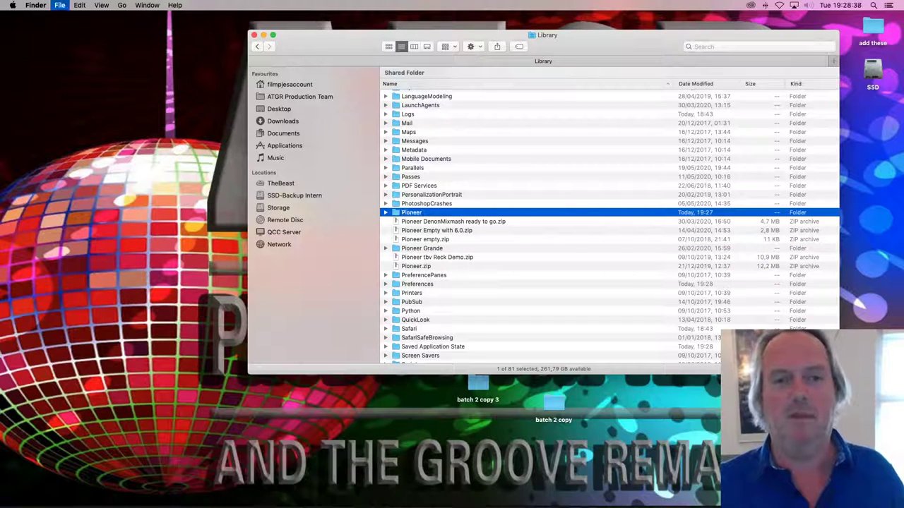
click(424, 240)
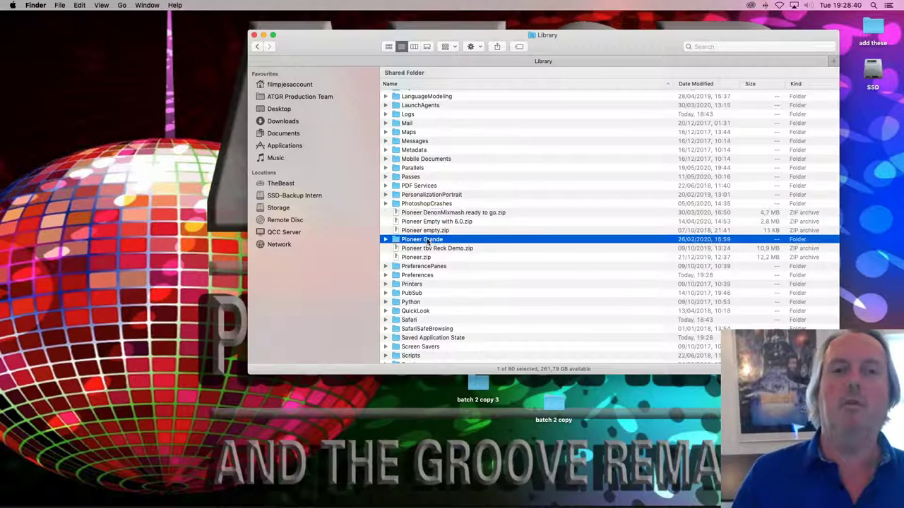
key(Return)
text(Pioneer)
key(Return)
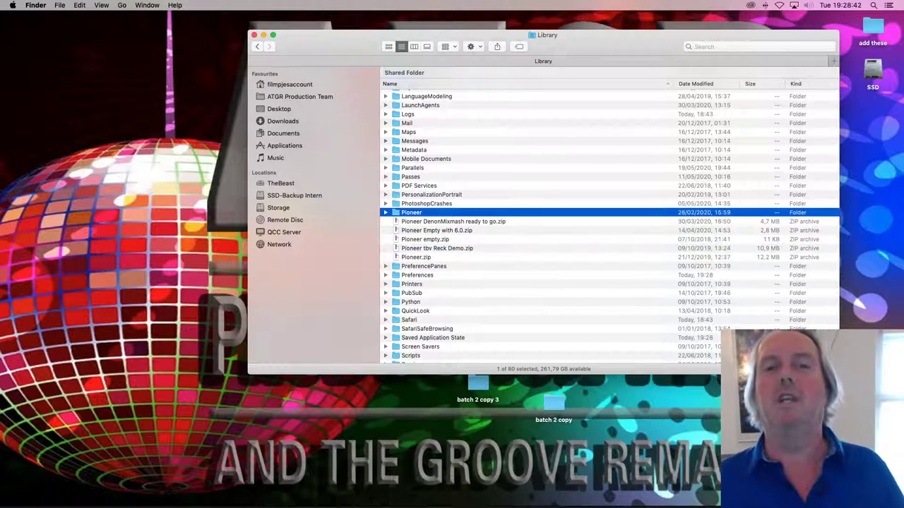
- Launch rekordbox with the renamed library folder, dismiss the update offer, check the collection and return to the Library folder
mouse_move(425, 494)
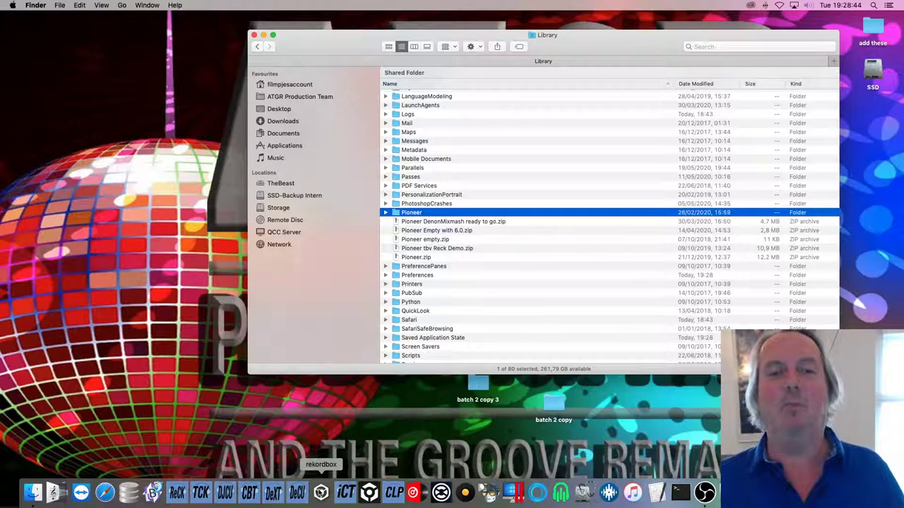
click(321, 494)
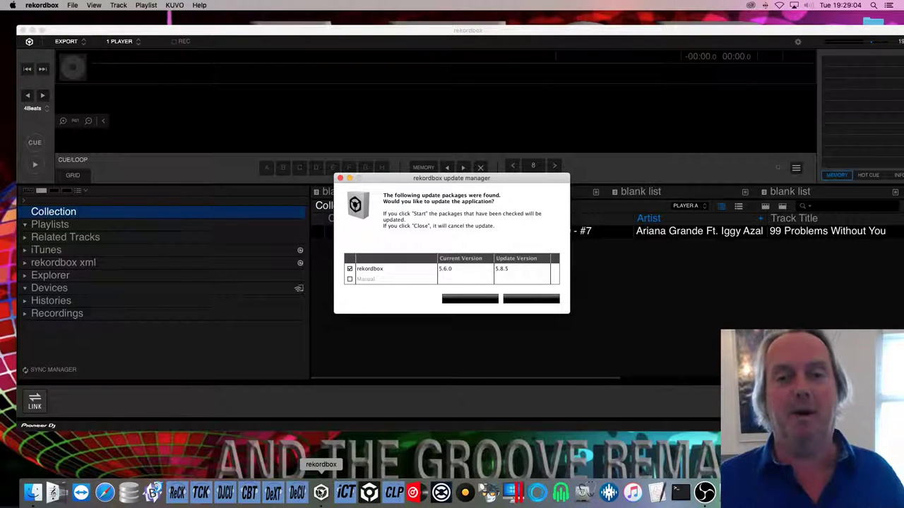
click(543, 302)
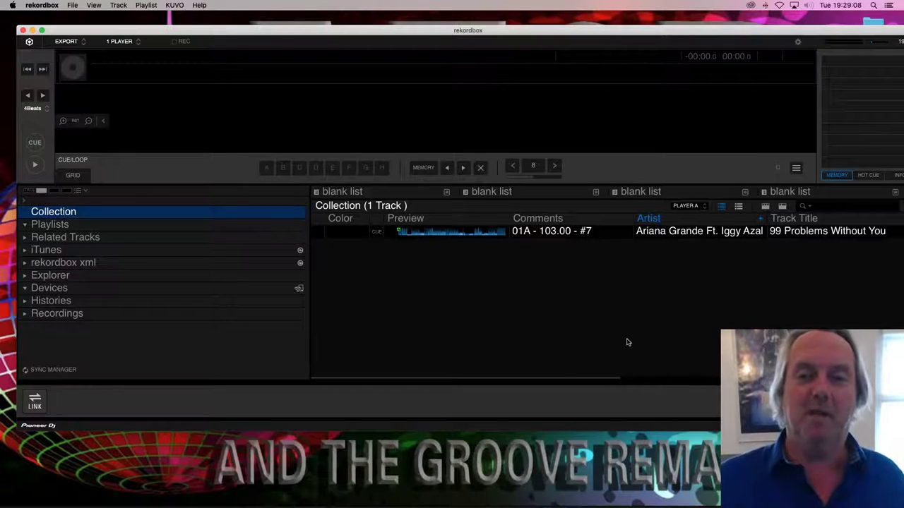
key(super+h)
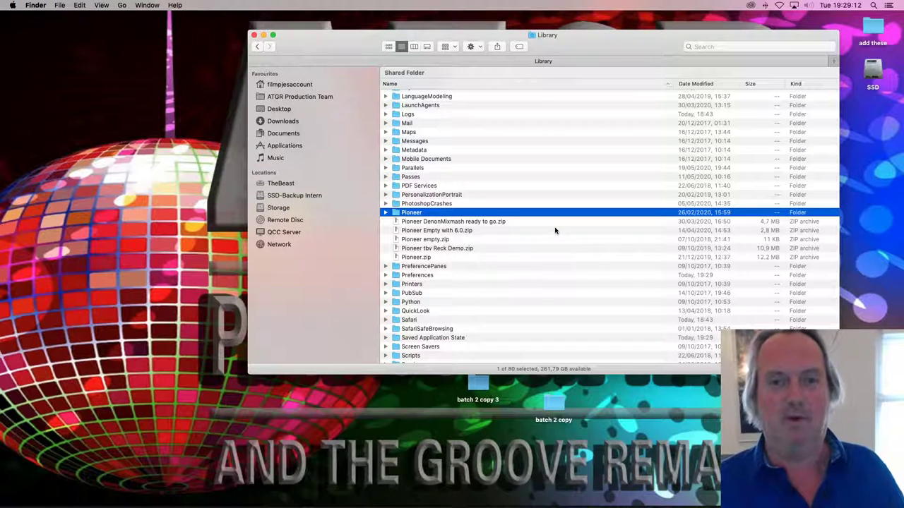
- Move the current Pioneer folder to the trash and extract Pioneer DenonMixmash ready to go.zip in its place
key(super+BackSpace)
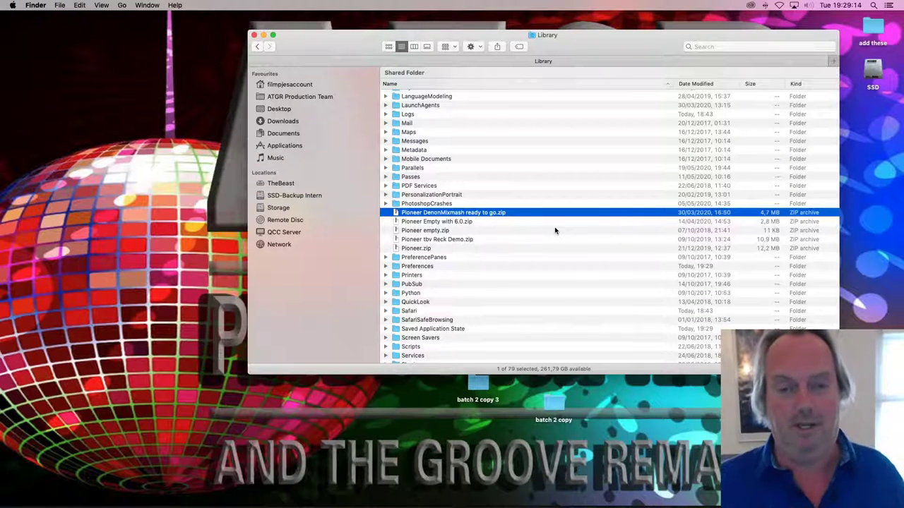
scroll(555, 231, up, 1)
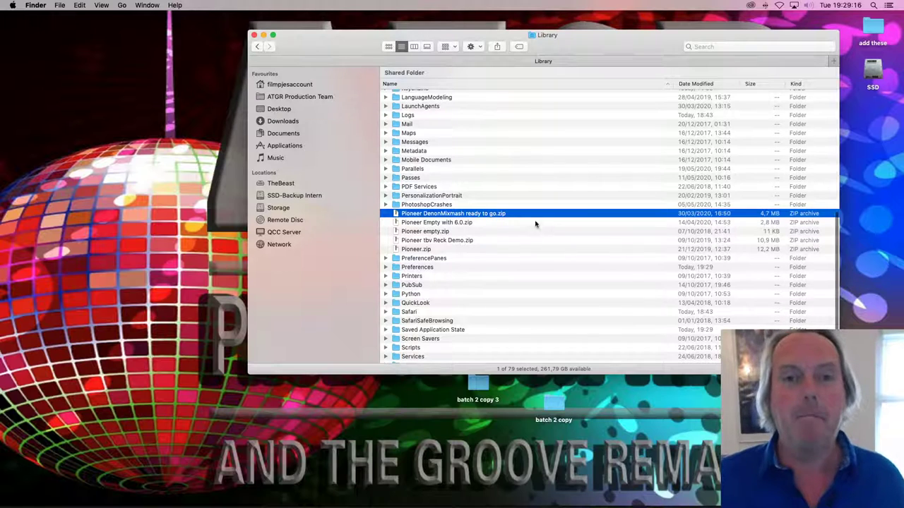
double_click(394, 213)
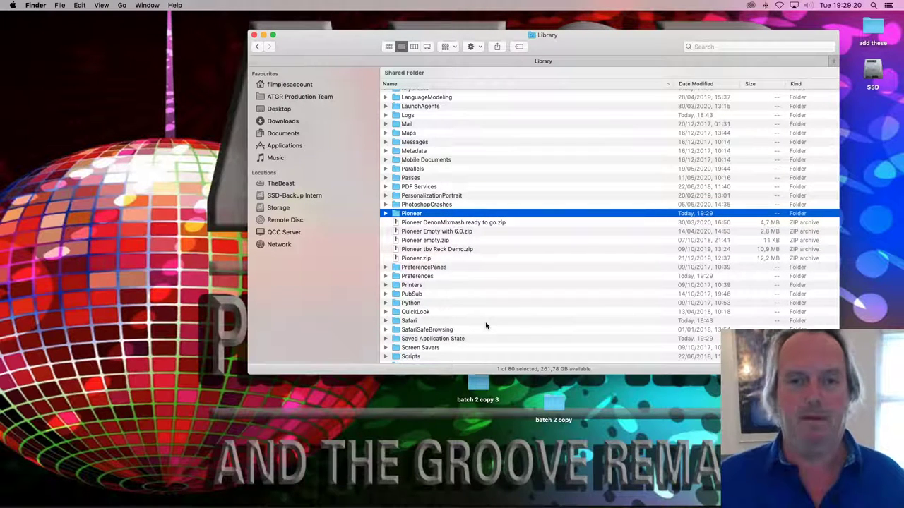
- Launch rekordbox with the library extracted from the DenonMixmash archive and dismiss the update offer
mouse_move(413, 501)
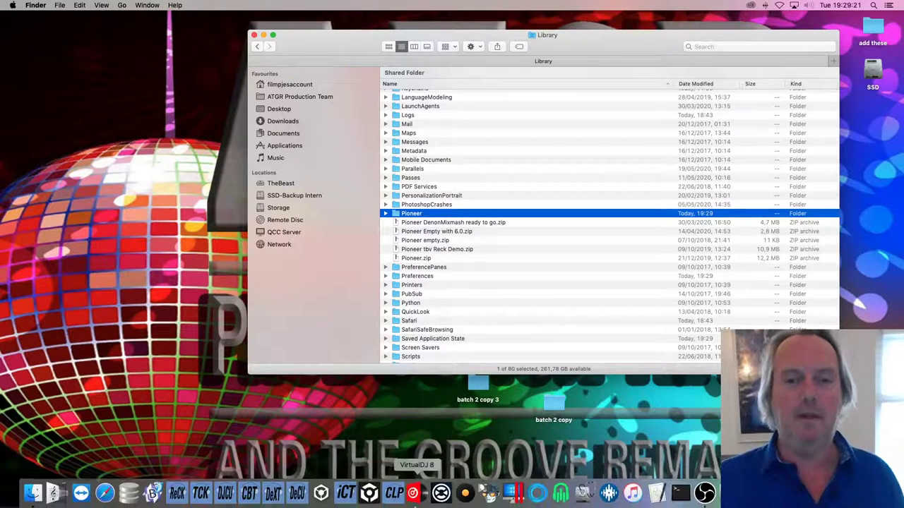
click(320, 492)
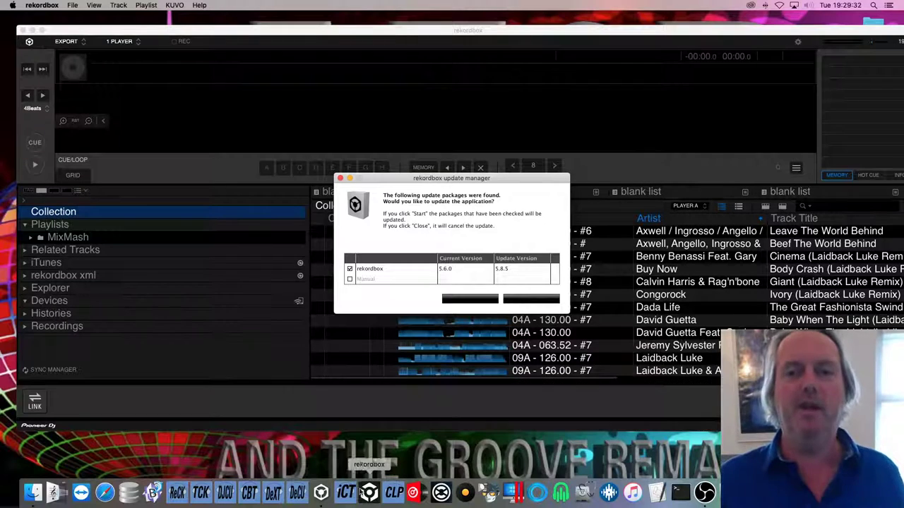
click(543, 299)
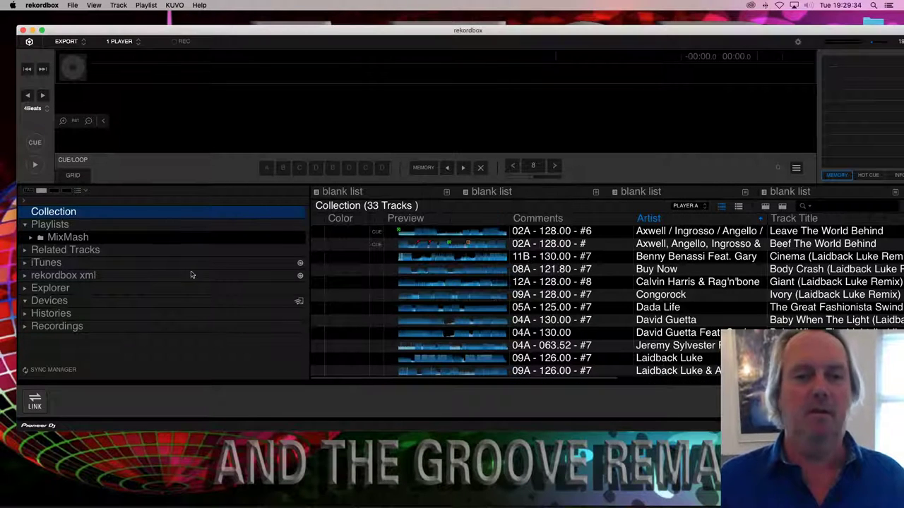
- Expand the MixMash playlist folder and view its Acapella, Releases and ATGR bootlegs playlists
click(31, 241)
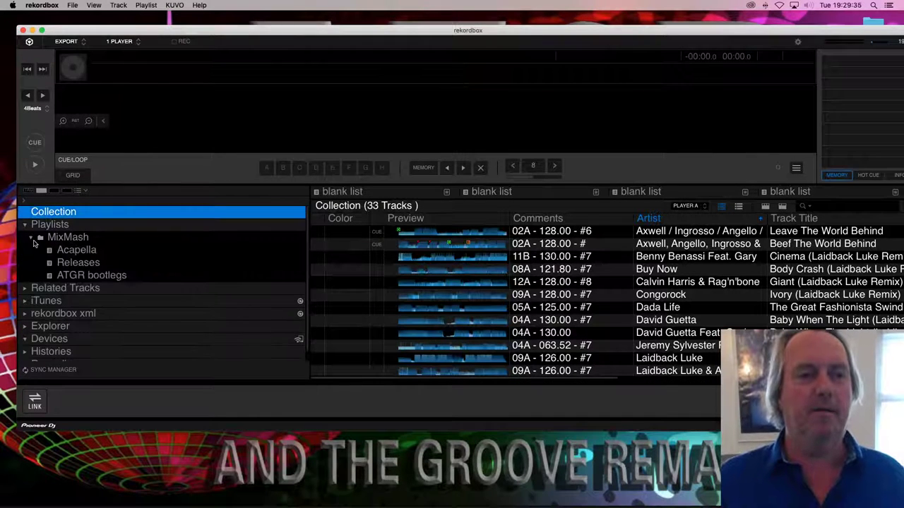
click(72, 251)
click(73, 262)
click(78, 275)
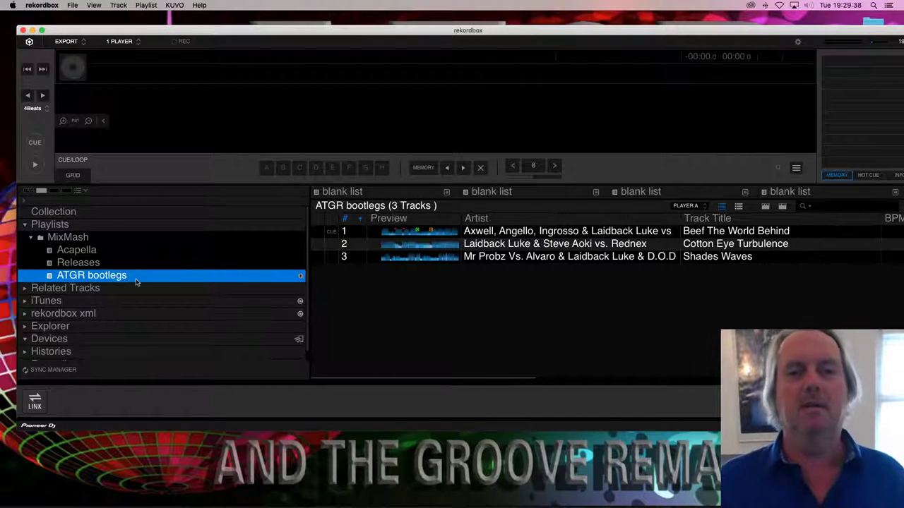